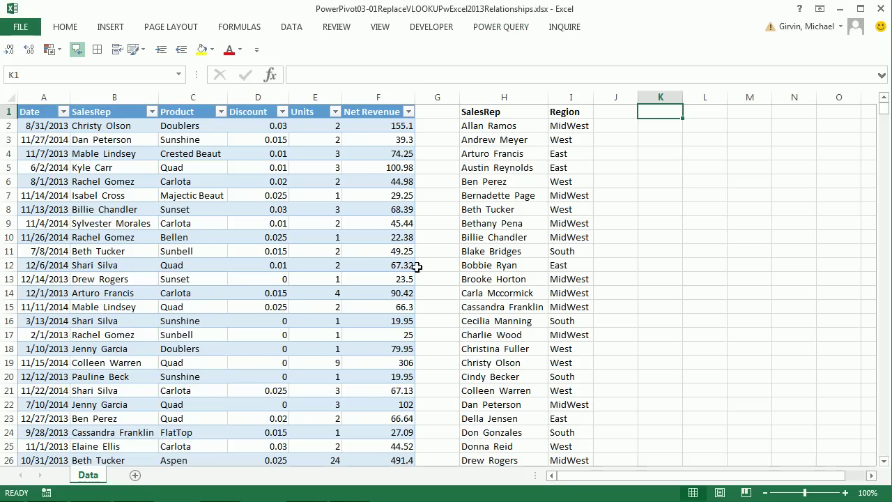
Convert the SalesRep–Region list in H1:I73 into a formatted Excel table
left_click(478, 182)
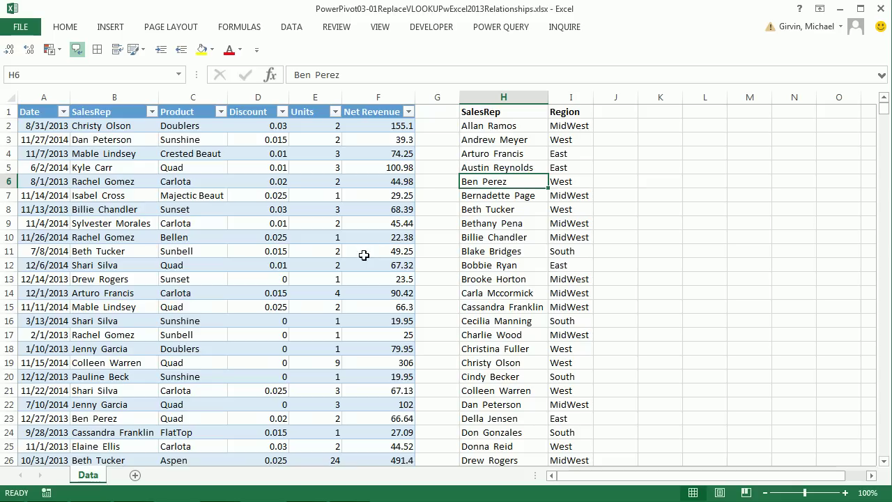
left_click(448, 115)
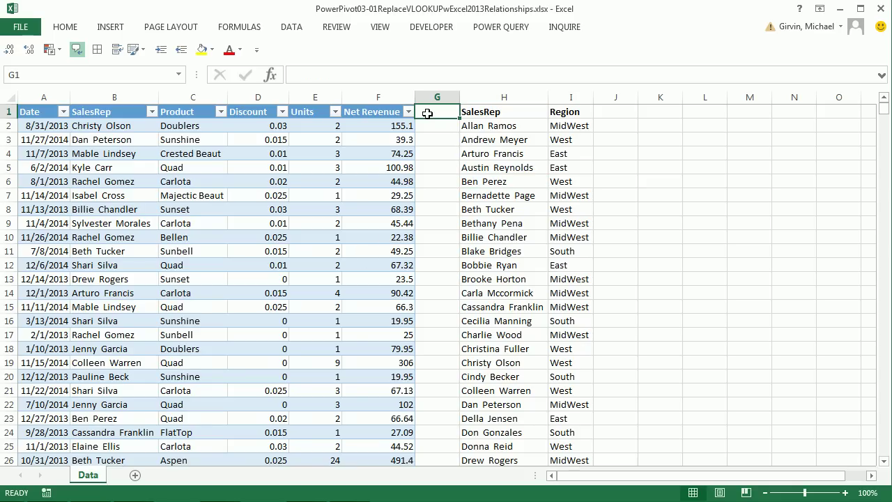
left_click_drag(427, 114, 438, 331)
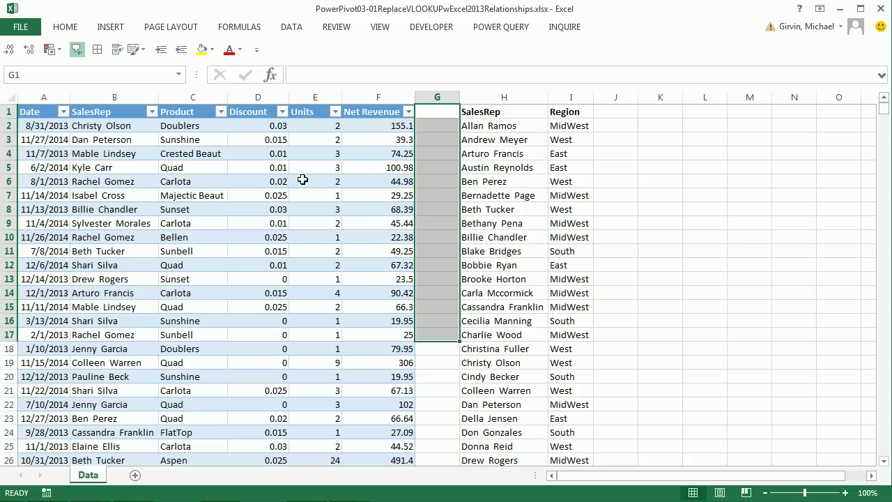
left_click(437, 117)
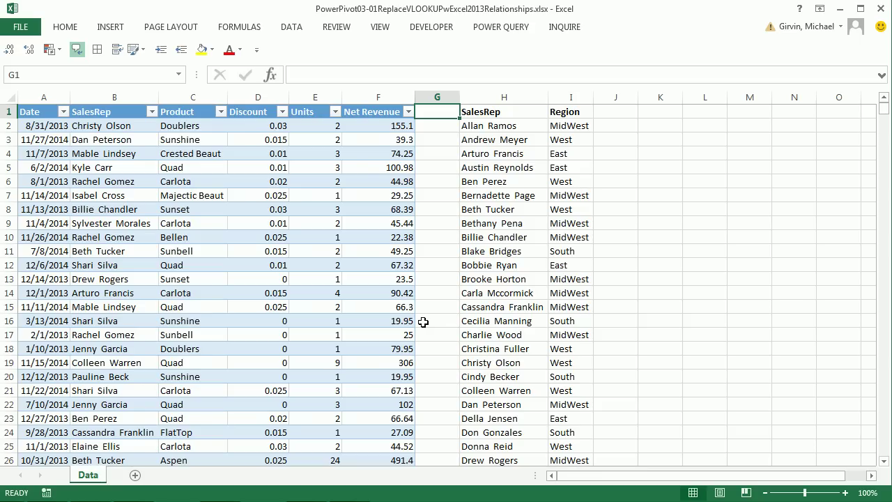
left_click(515, 165)
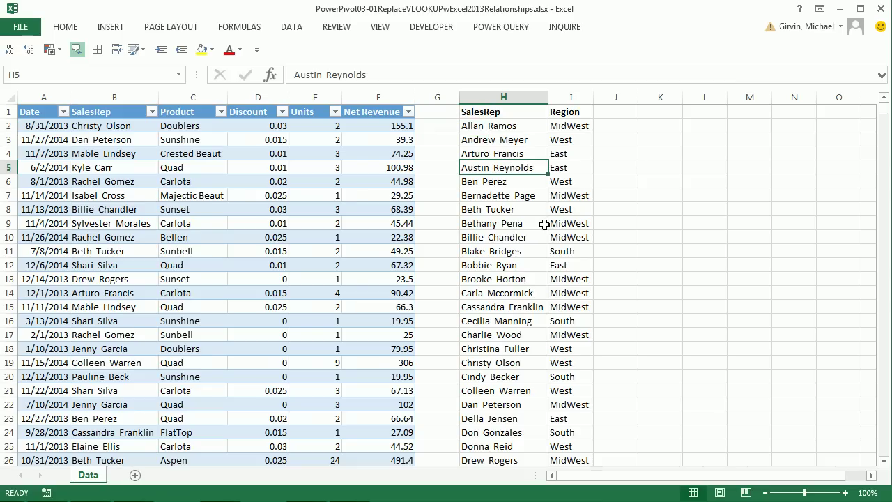
key("ctrl+t")
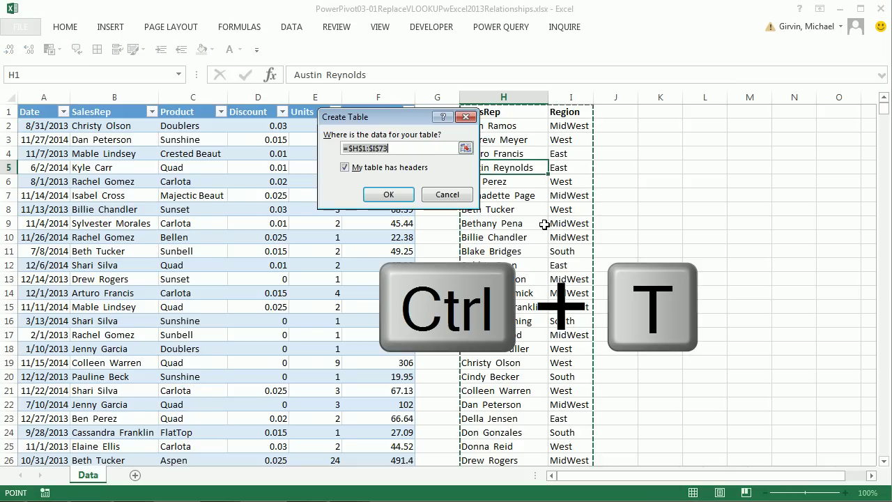
key("Return")
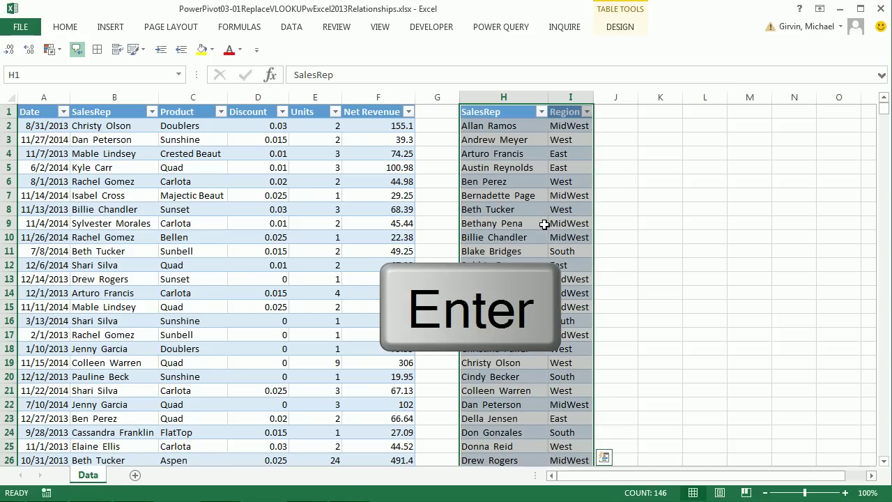
Rename the new table from Table1 to dSalesRep
left_click(620, 28)
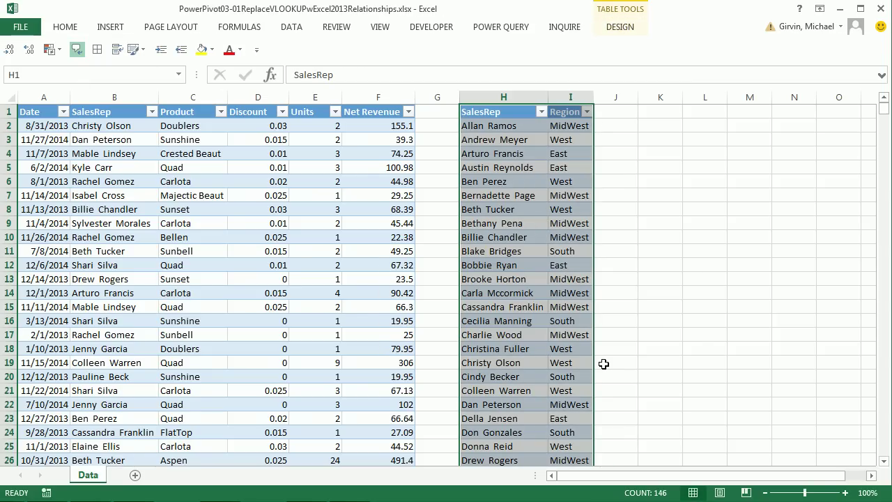
key("alt")
key("j")
key("t")
key("a")
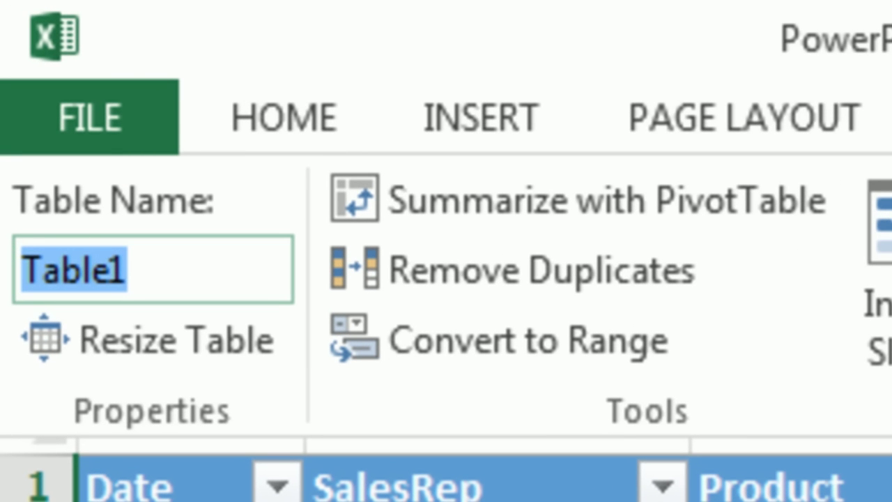
type("dSalesR")
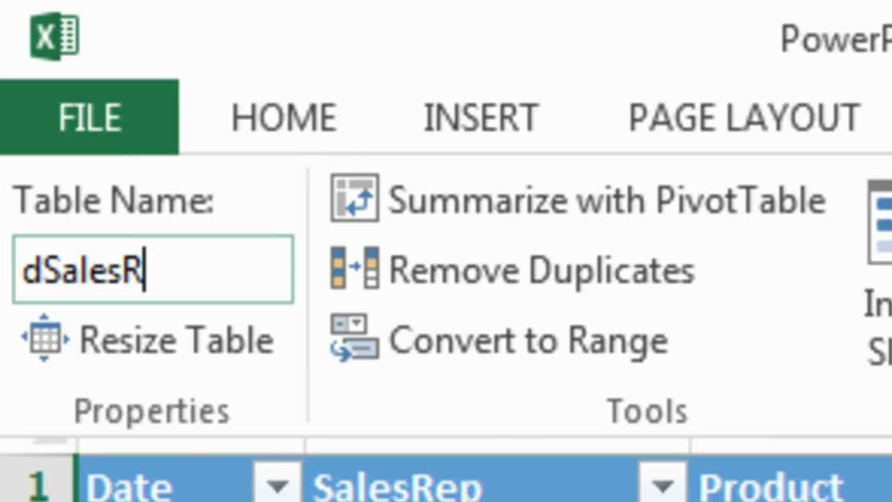
type("ep")
key("Return")
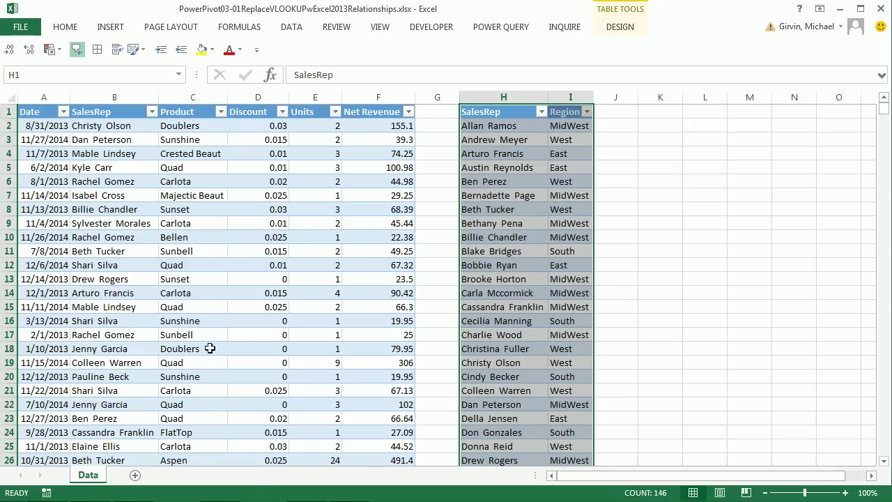
Point out sales reps in dSalesRep and a Net Revenue amount in the transactions
left_click(265, 224)
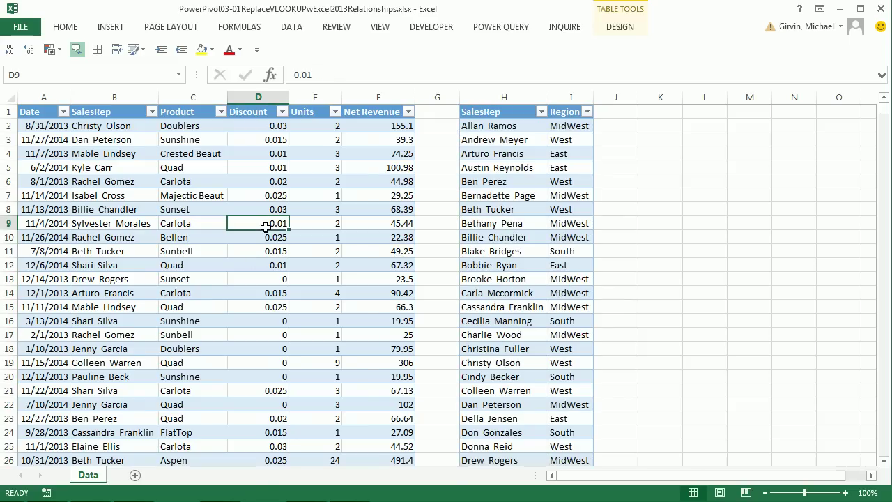
left_click(498, 181)
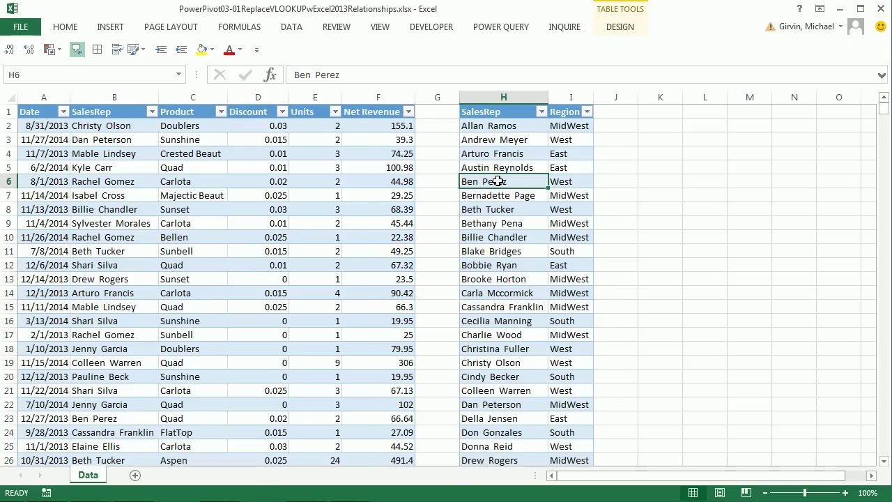
left_click(362, 170)
left_click(532, 168)
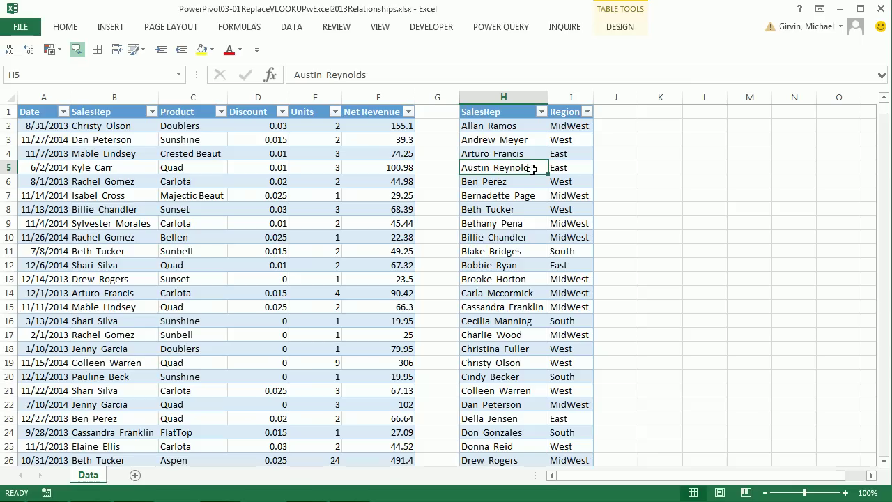
Insert a PivotTable from fTransactions on a new sheet, adding its data to the Data Model
left_click(191, 166)
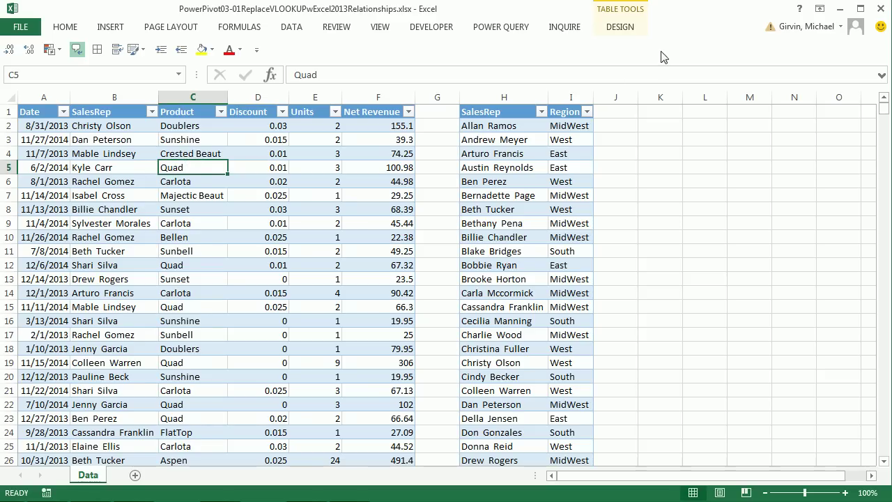
left_click(111, 28)
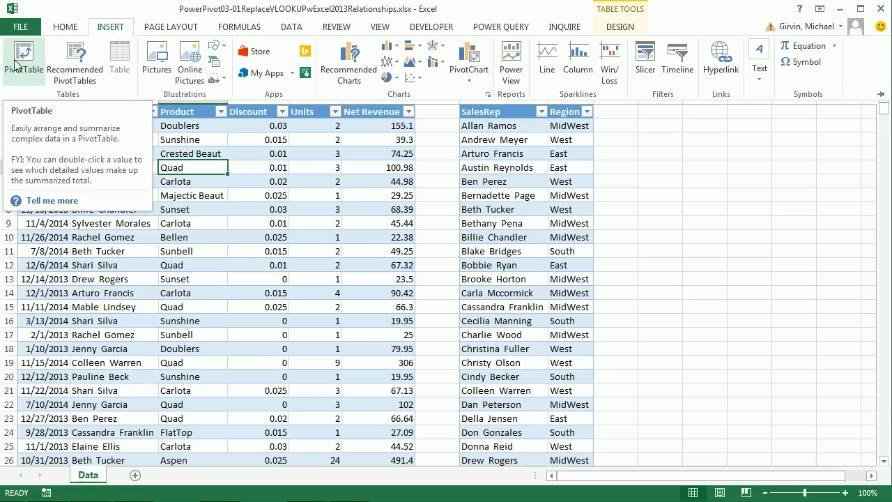
key("ctrl+F1")
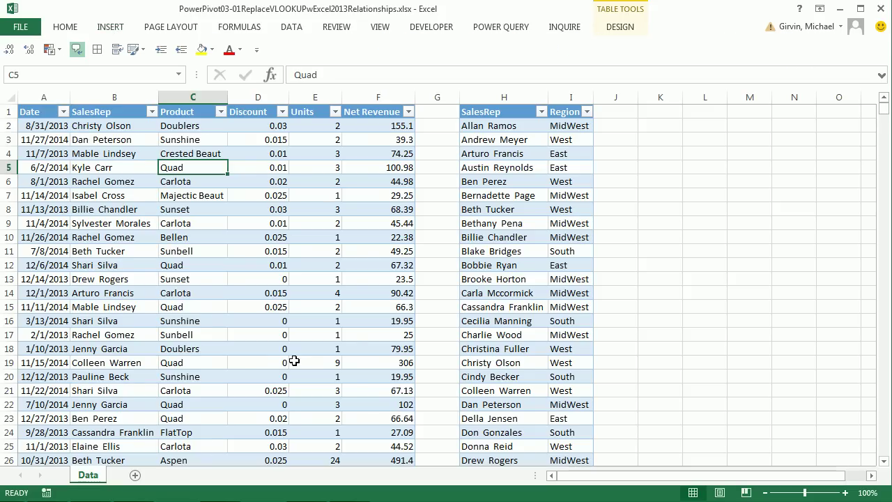
key("alt")
key("n")
key("v")
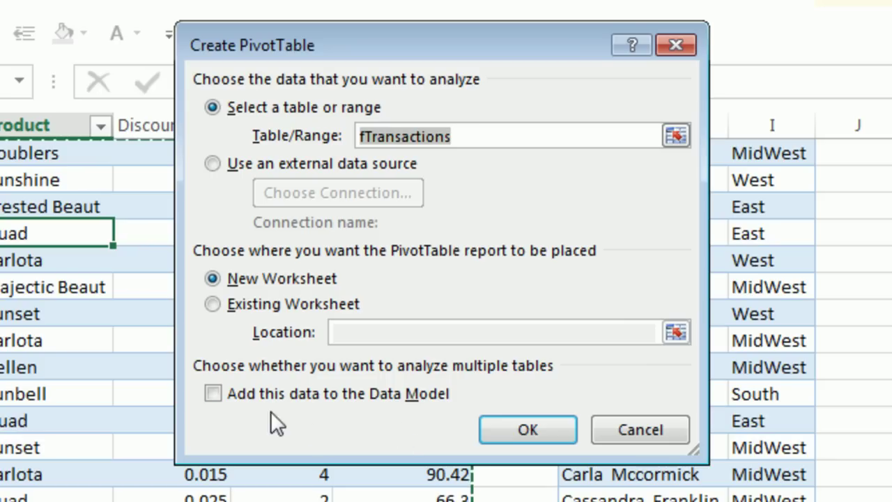
left_click(212, 394)
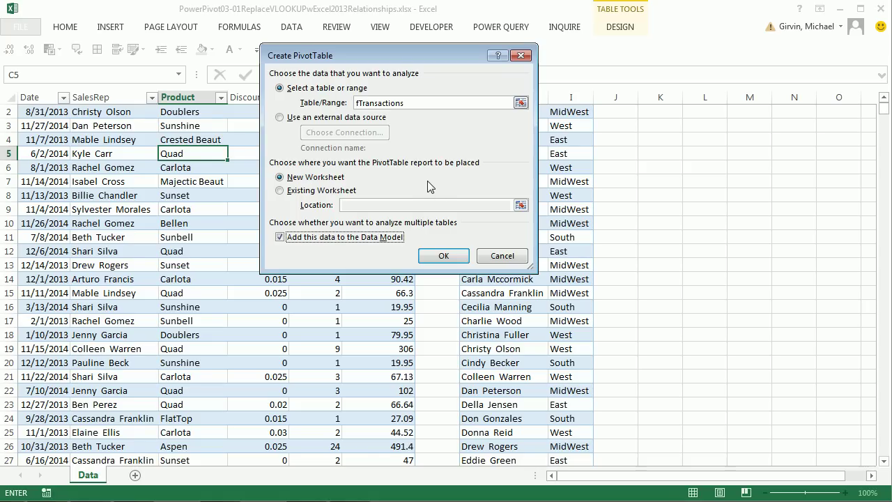
left_click(444, 256)
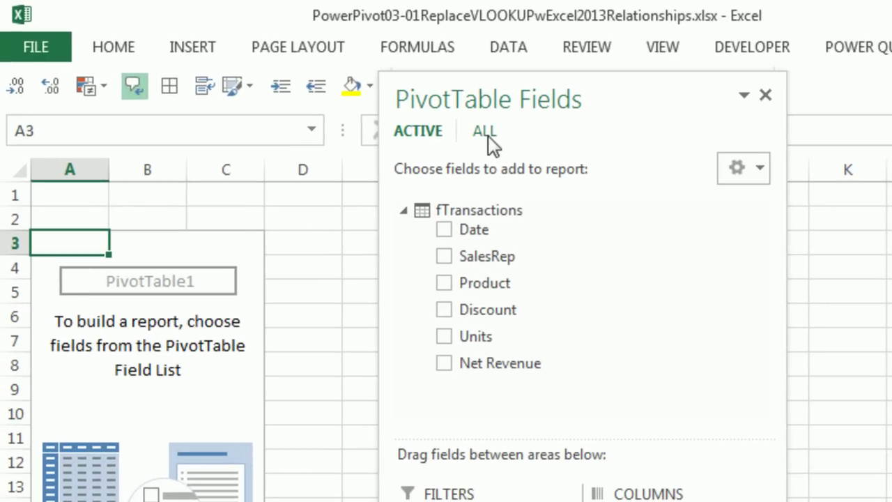
Put dSalesRep's Region in Rows and fTransactions' Net Revenue in Values
left_click(485, 137)
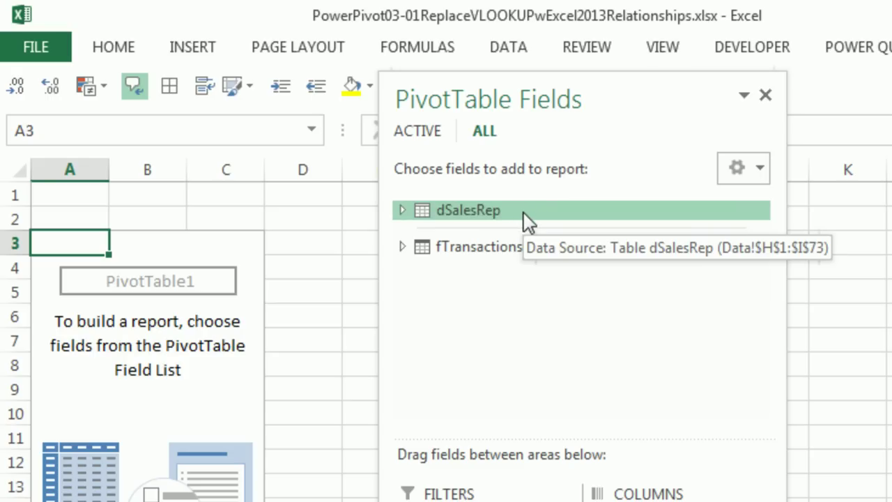
left_click(403, 213)
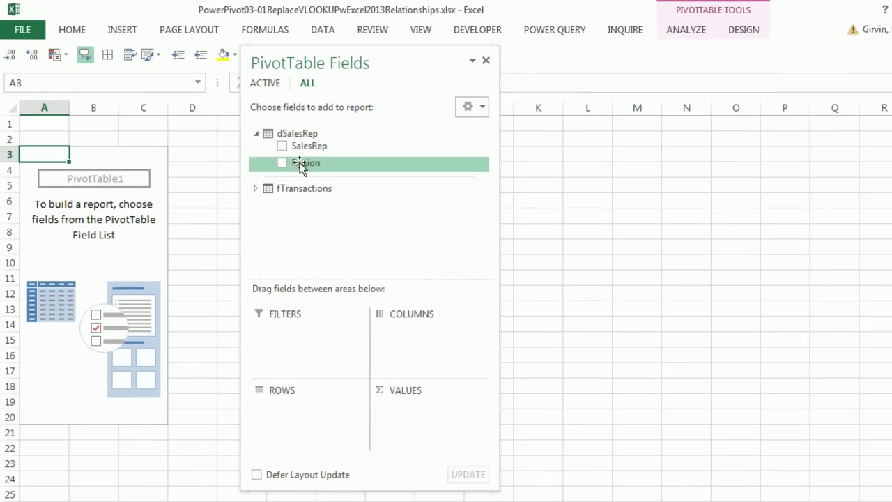
left_click_drag(324, 183, 345, 423)
left_click_drag(312, 380, 315, 412)
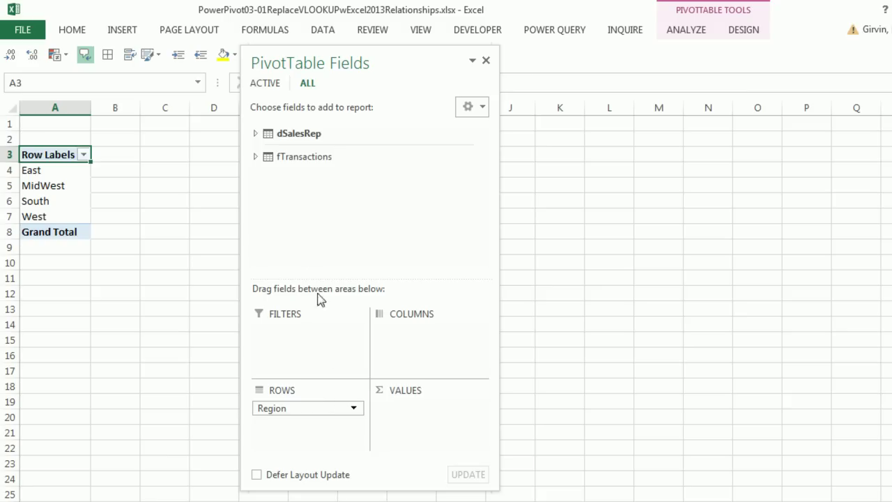
left_click(255, 159)
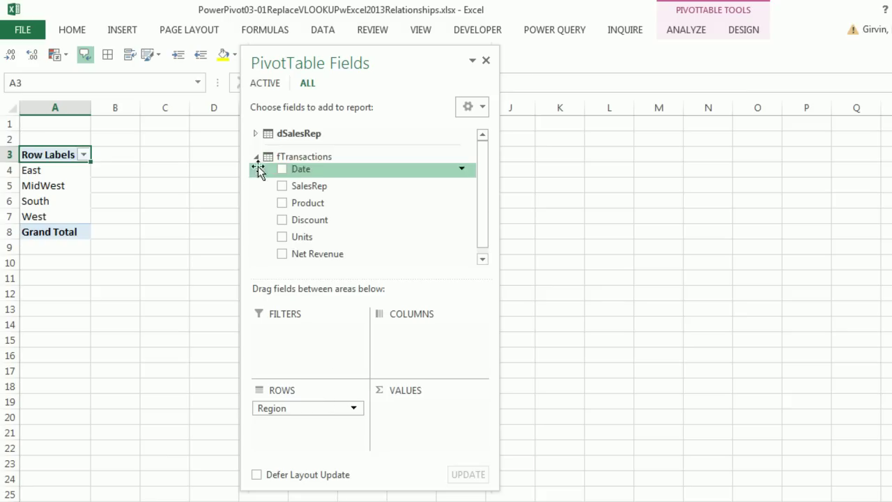
left_click_drag(300, 255, 421, 414)
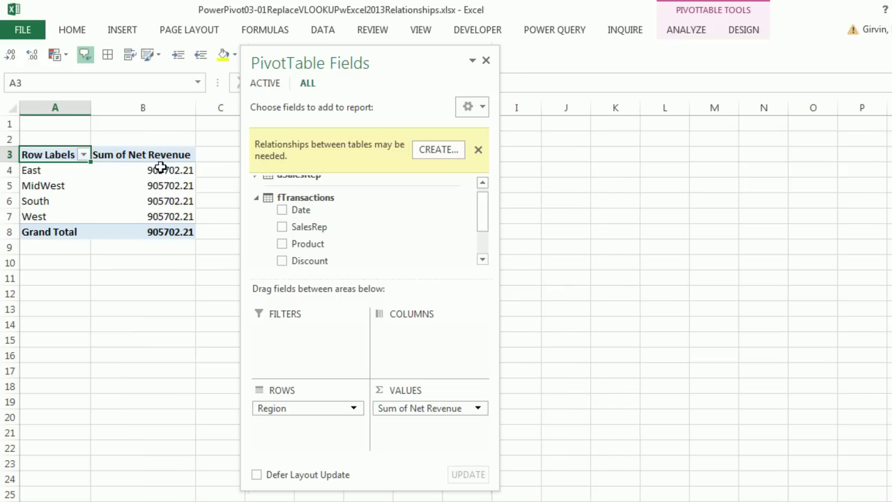
Relate fTransactions' SalesRep column to the SalesRep column of dSalesRep
left_click(439, 151)
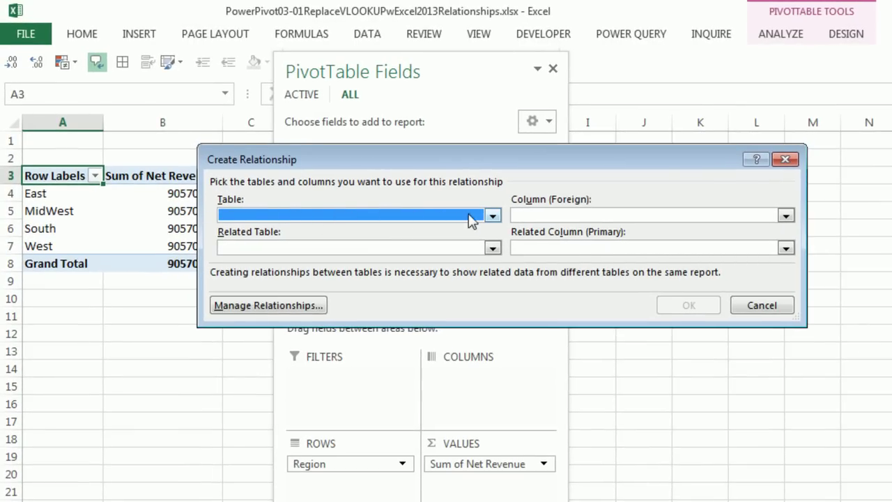
left_click(494, 216)
left_click(318, 255)
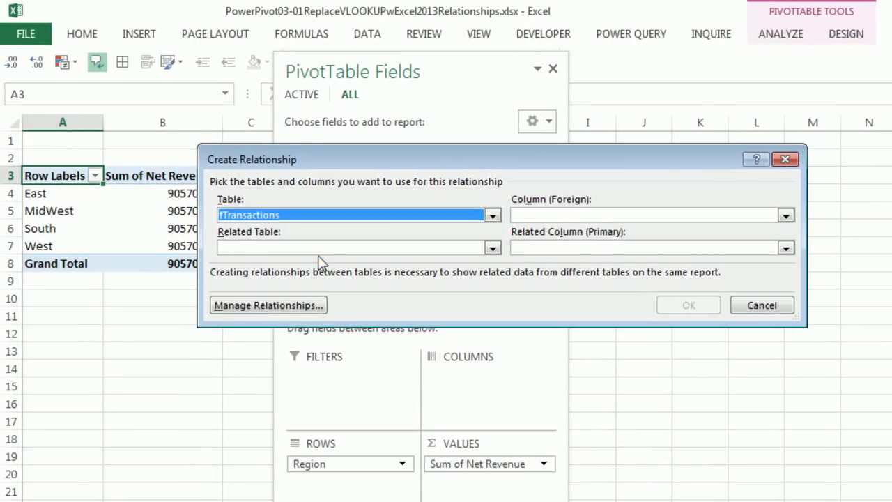
left_click(785, 216)
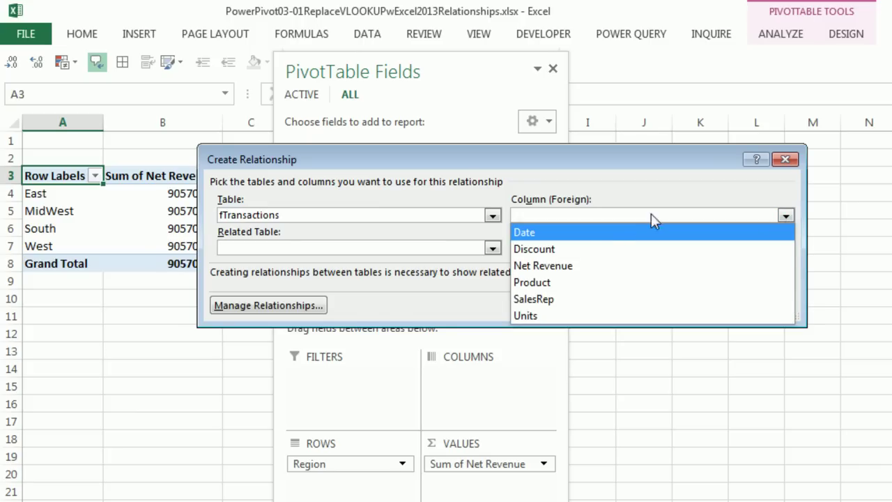
left_click(542, 301)
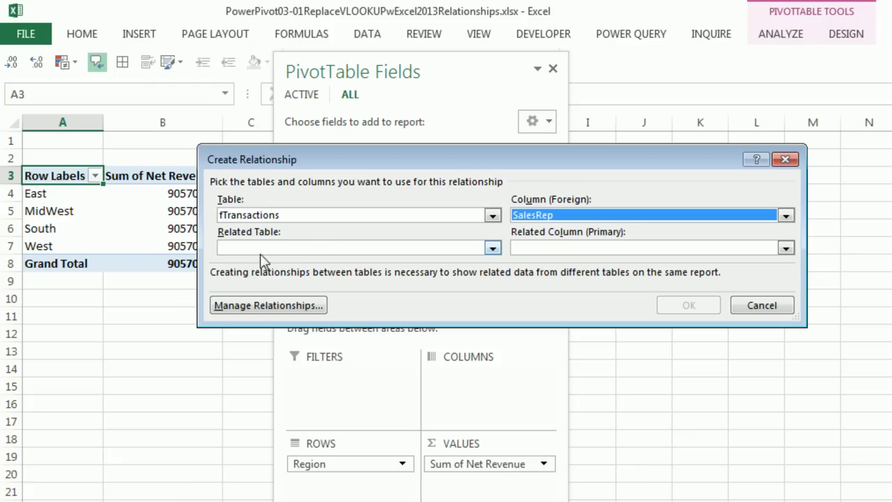
left_click(493, 248)
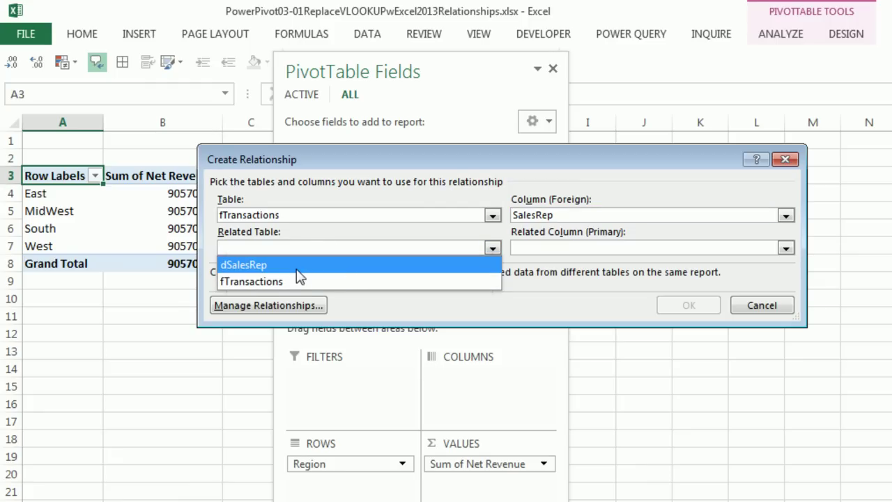
left_click(296, 268)
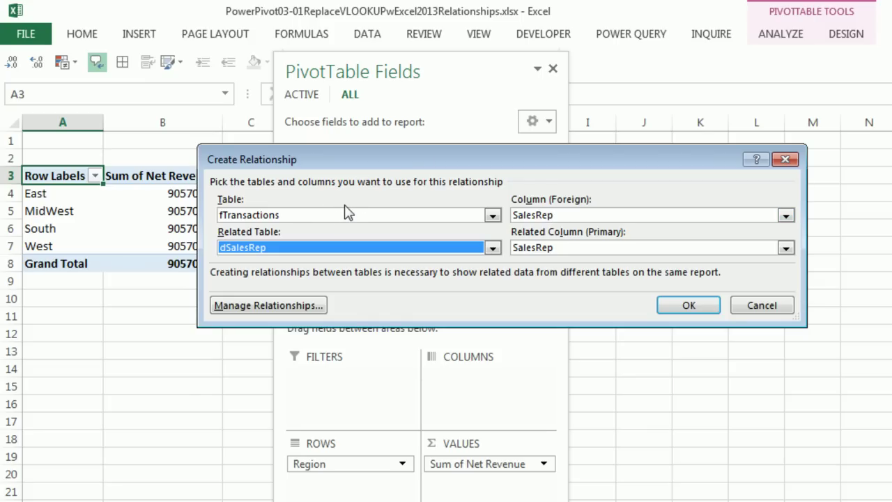
left_click(697, 306)
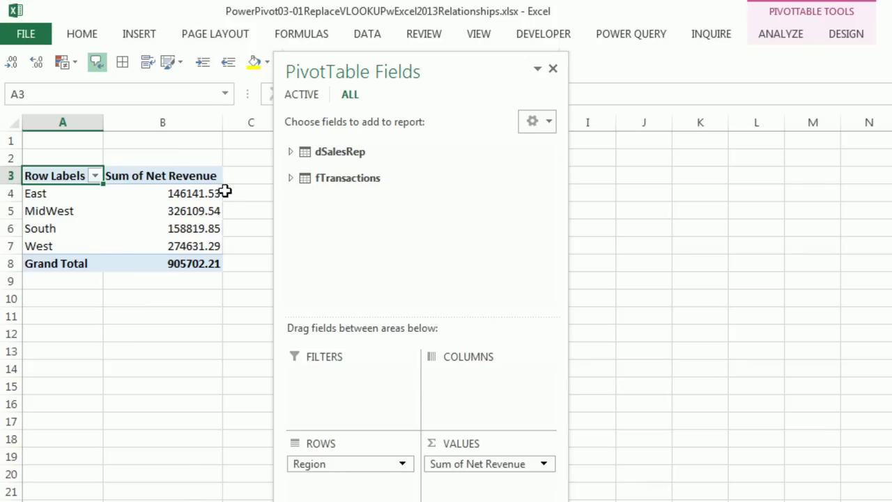
mouse_move(216, 258)
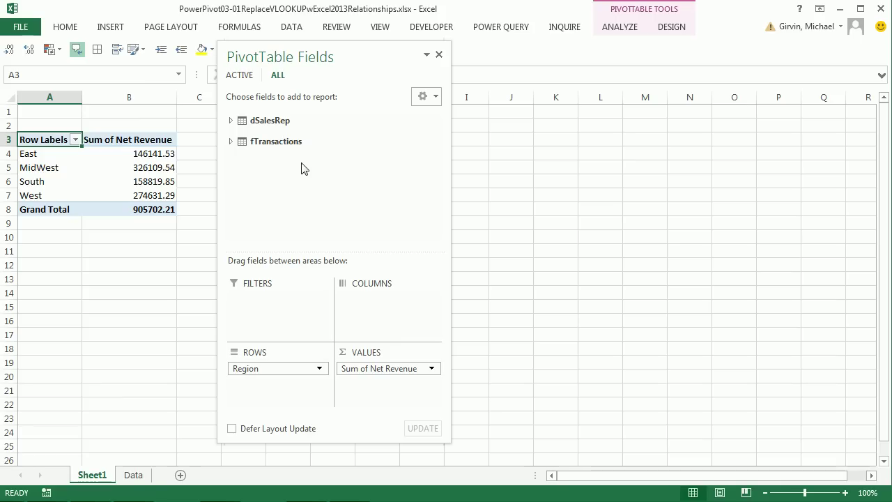
Switch to PowerPivot03-01ReplaceVLOOKUPwPowerPivotRelationships.xlsx and select cells in its Data sheet tables
key("alt+Tab")
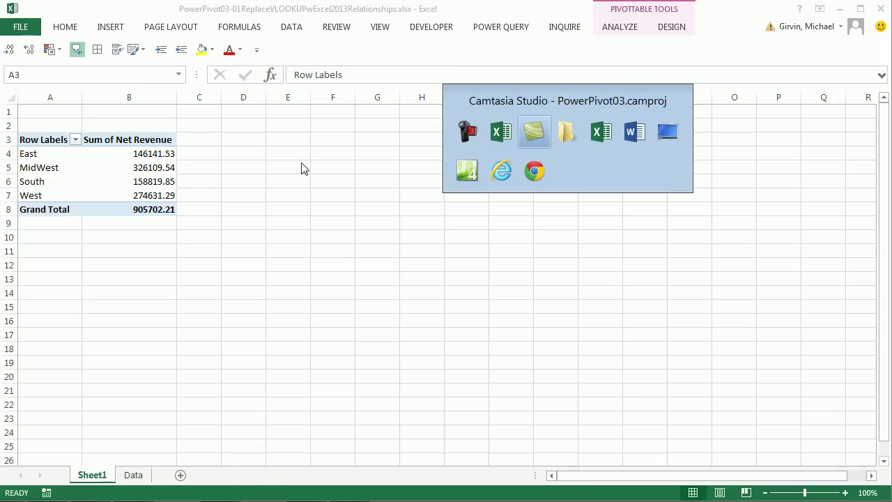
key("alt+Tab")
key("alt+Tab")
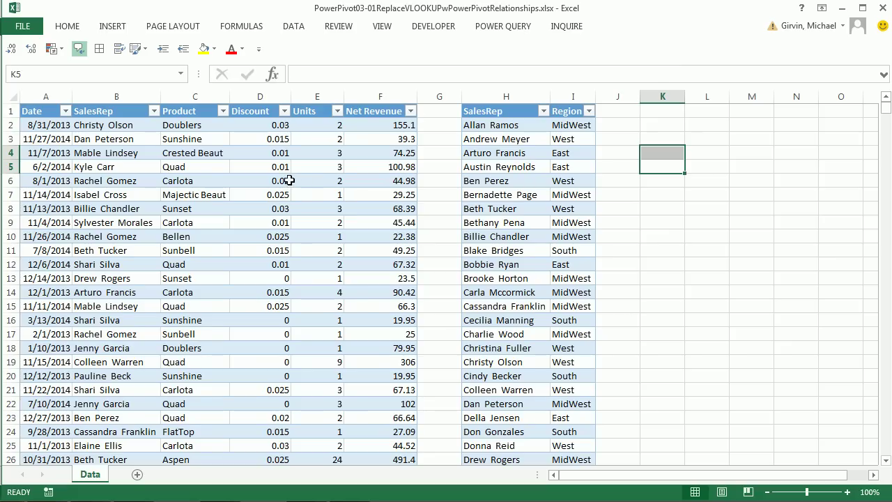
left_click(95, 424)
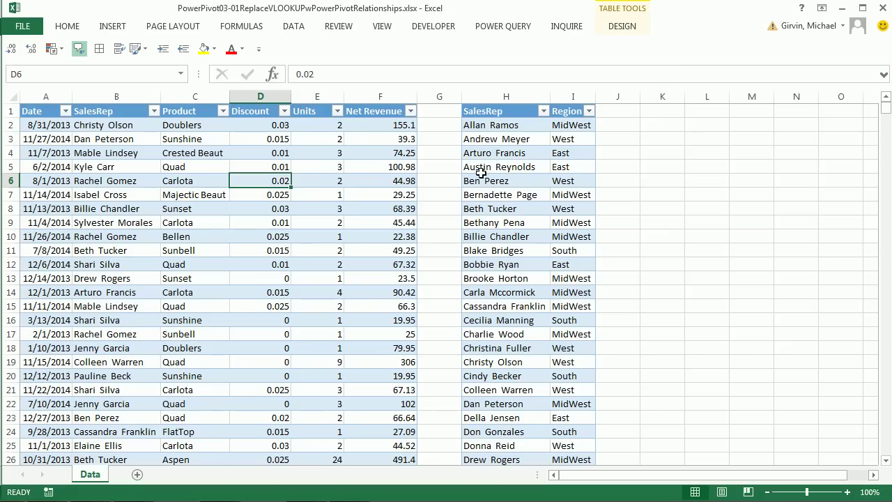
left_click(491, 167)
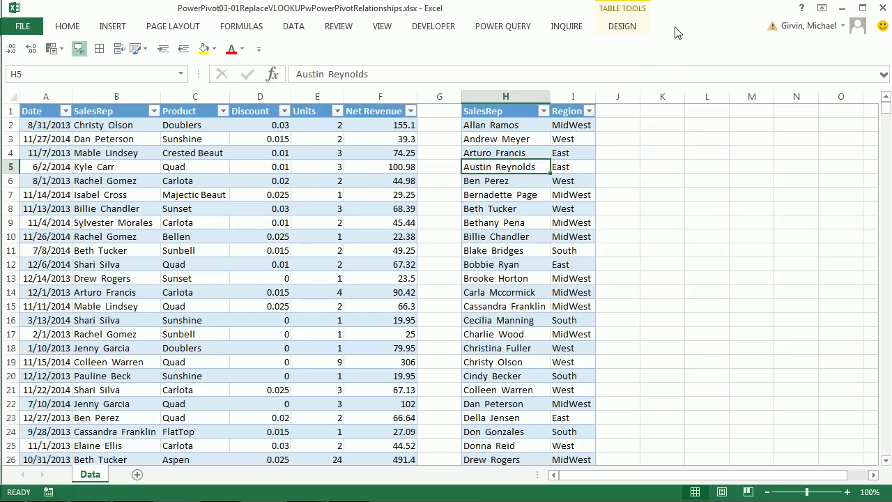
Enable the Microsoft Office PowerPivot for Excel 2013 COM add-in through Excel Options
left_click(34, 25)
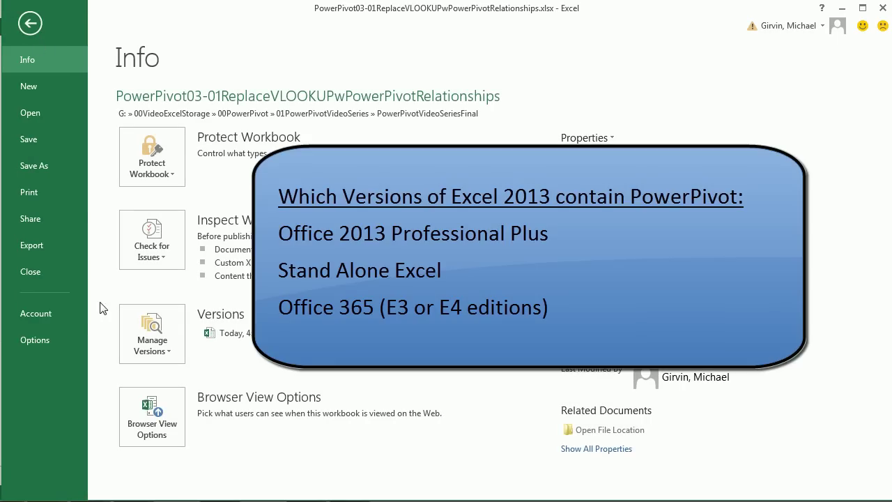
left_click(40, 340)
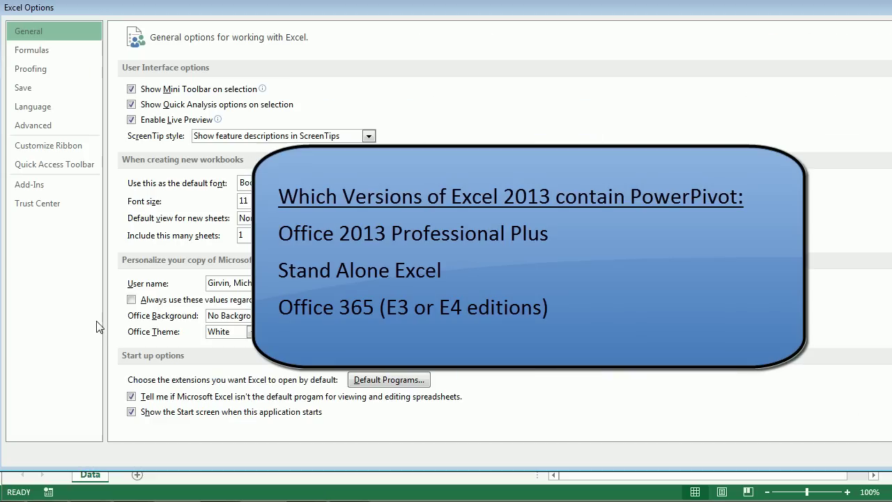
left_click(55, 186)
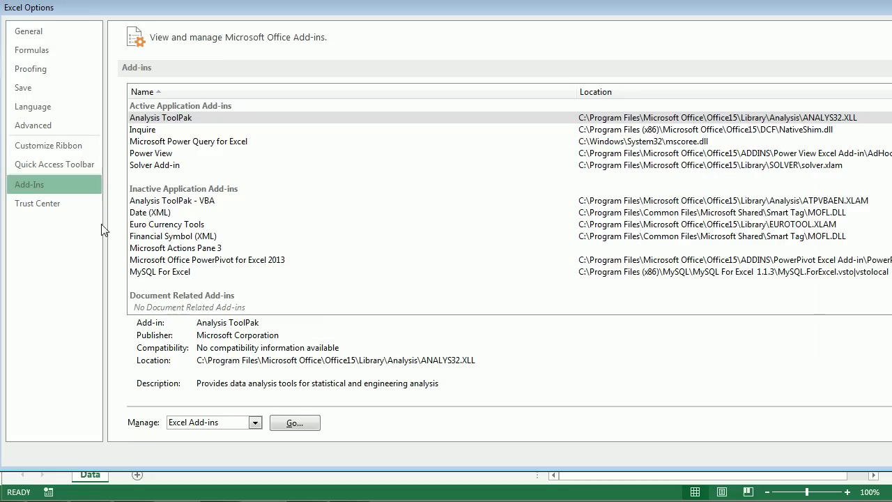
left_click(187, 423)
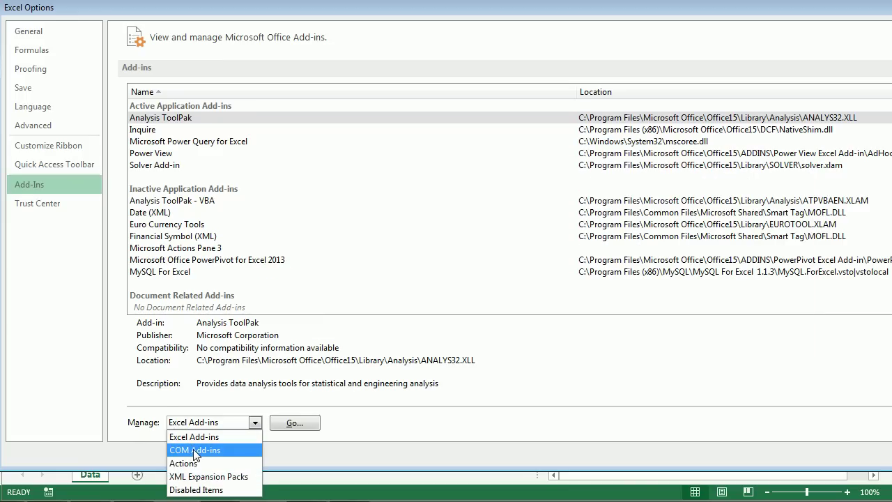
left_click(196, 451)
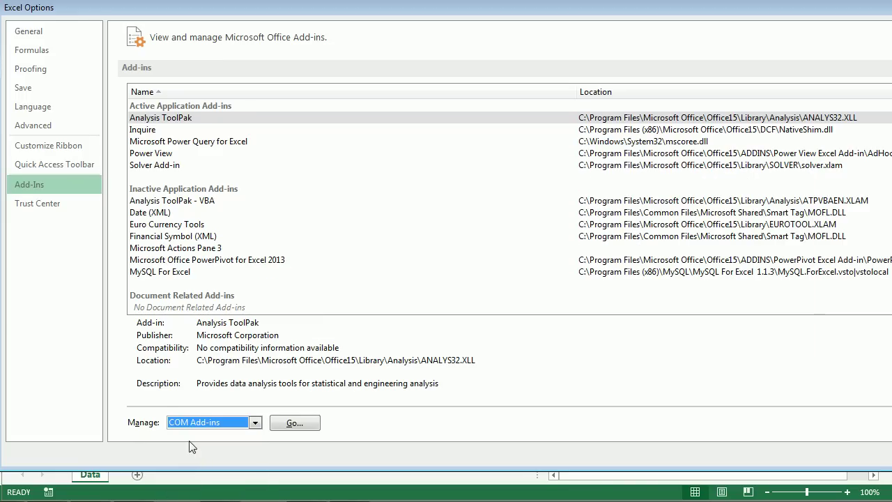
left_click(294, 424)
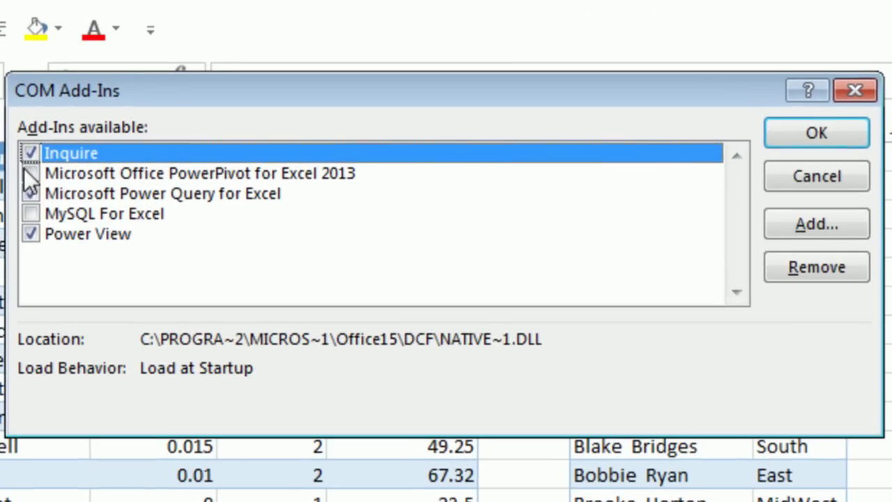
left_click(31, 172)
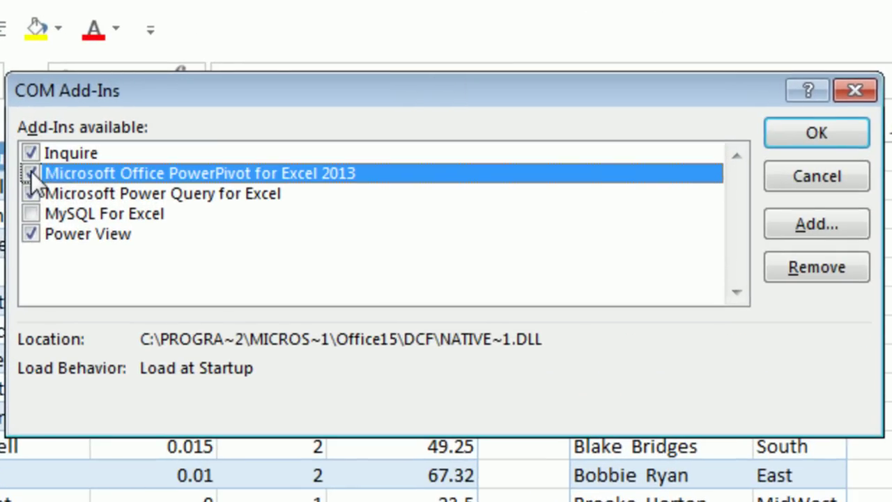
left_click(805, 134)
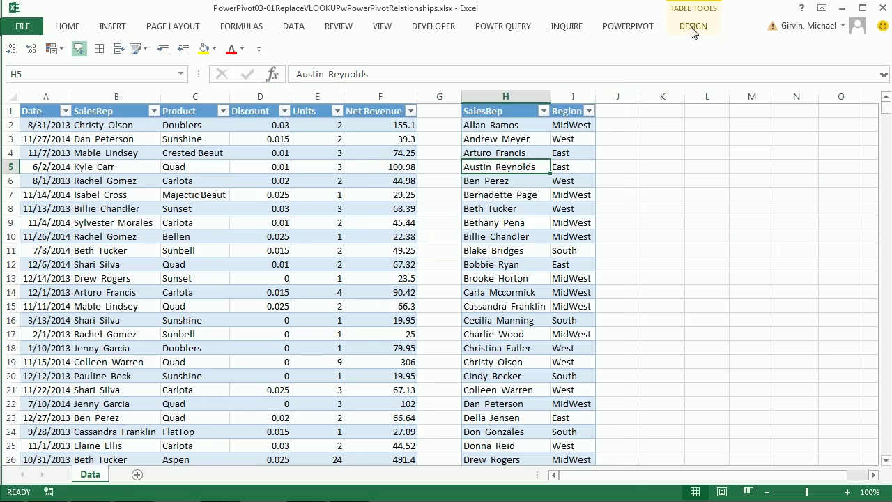
Add dSalesRep to the Data Model, then open the Power Pivot window from the transactions table
left_click(626, 28)
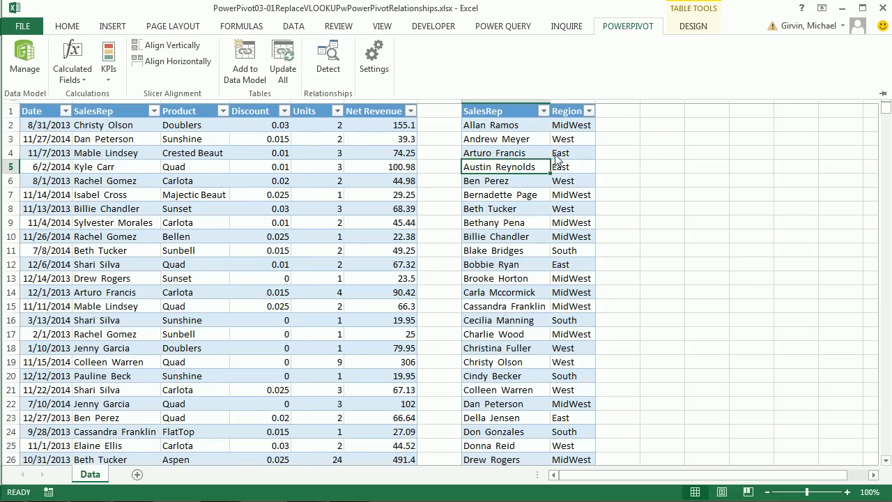
left_click(252, 67)
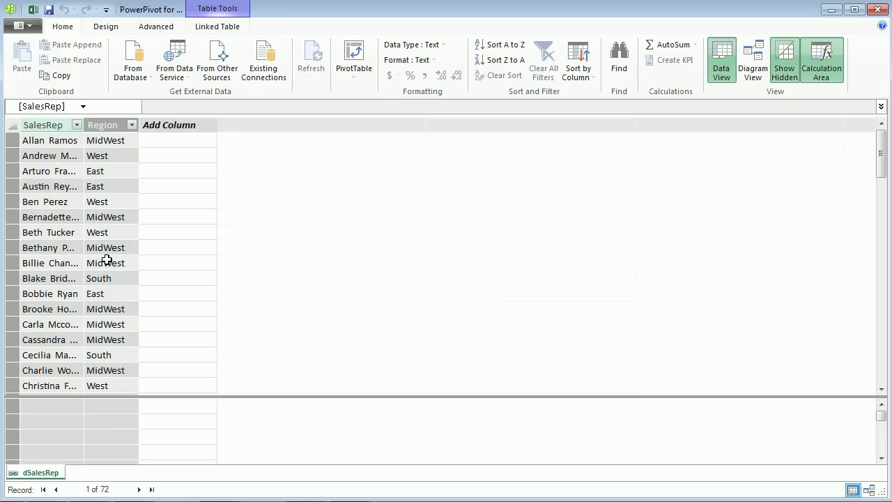
key("alt+Tab")
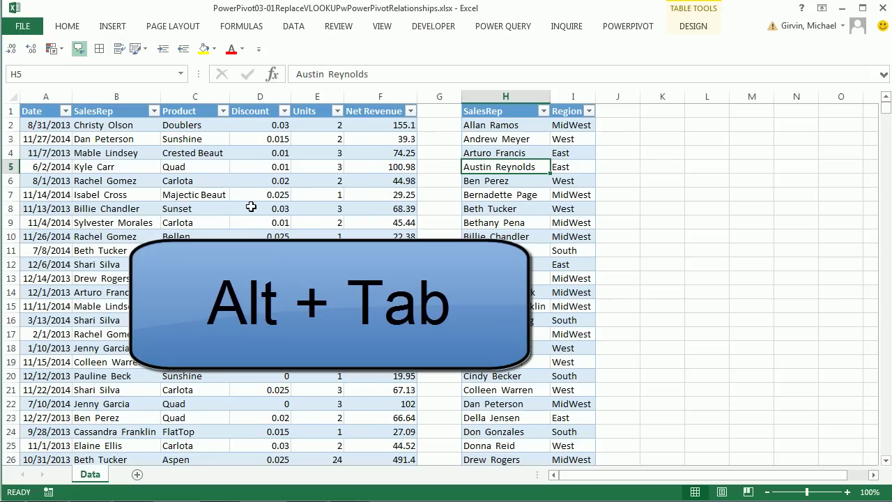
left_click(236, 194)
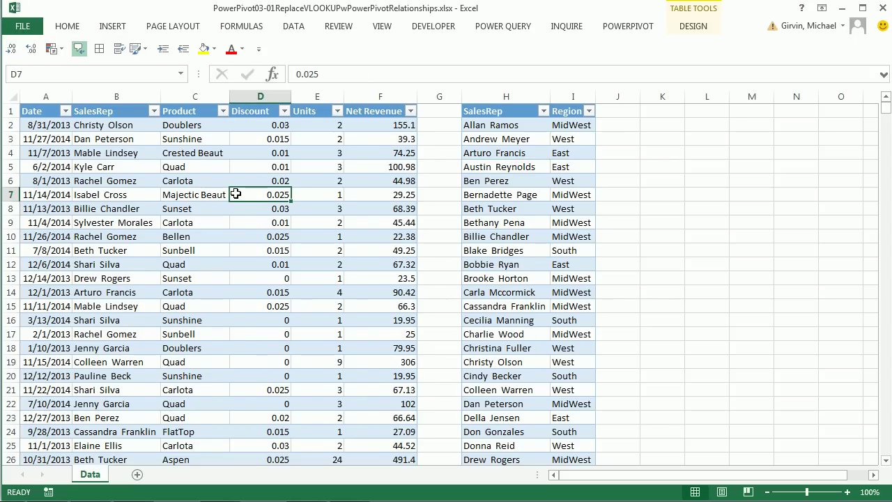
key("alt")
key("b")
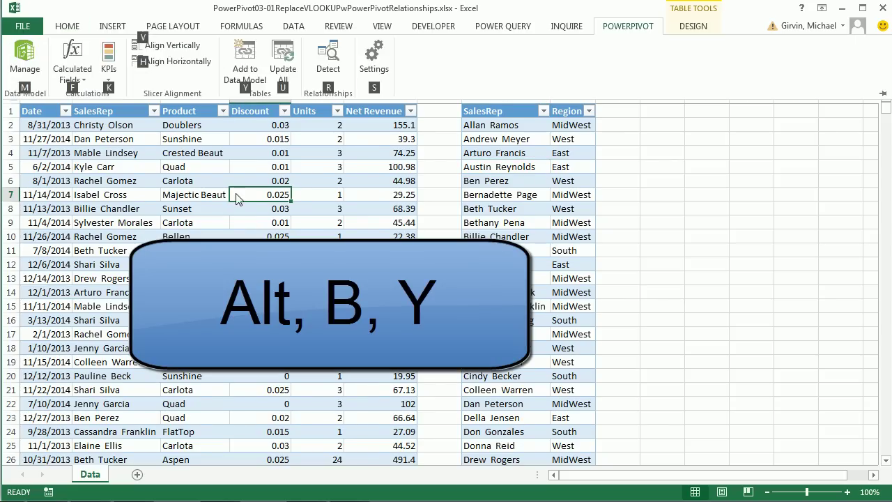
key("y")
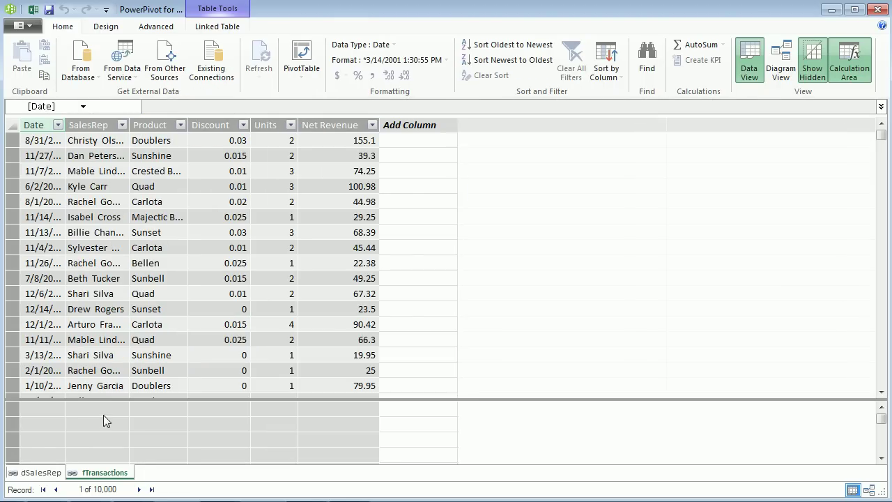
In Diagram View, enlarge fTransactions and drag dSalesRep's SalesRep onto fTransactions' SalesRep
left_click(779, 58)
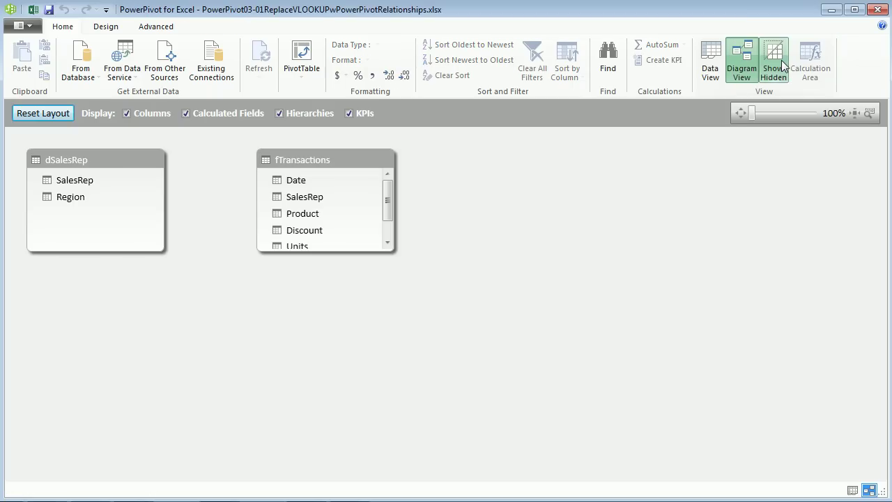
left_click(781, 60)
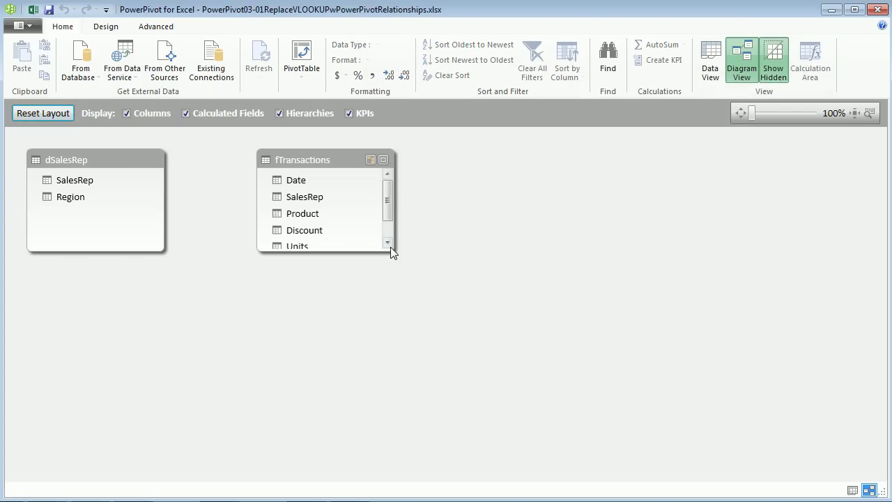
left_click_drag(391, 250, 407, 302)
left_click_drag(101, 154, 120, 157)
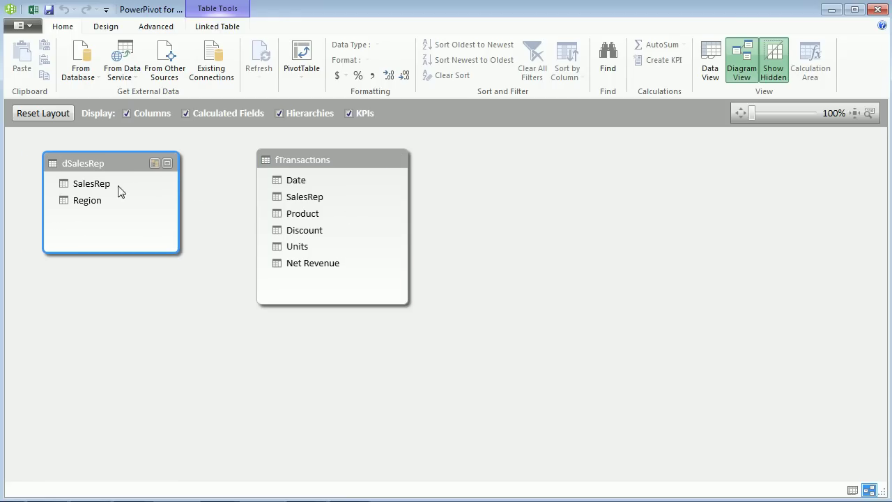
left_click(76, 184)
left_click_drag(76, 186, 305, 198)
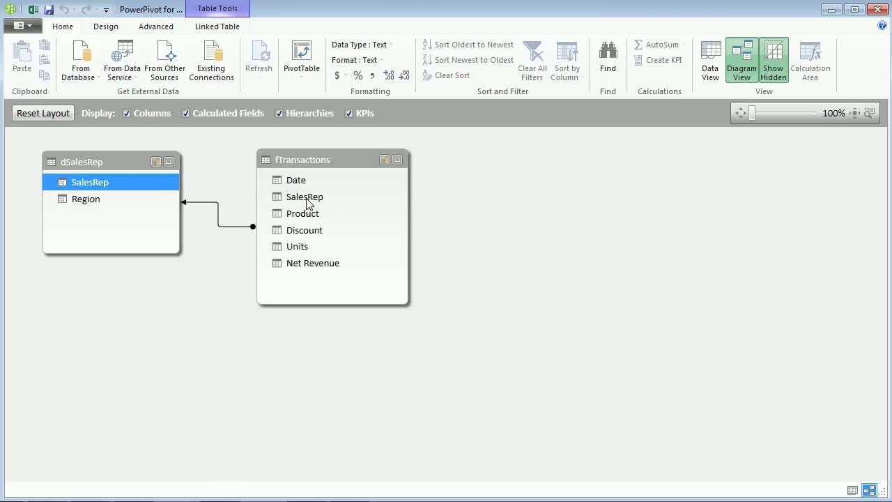
left_click(223, 231)
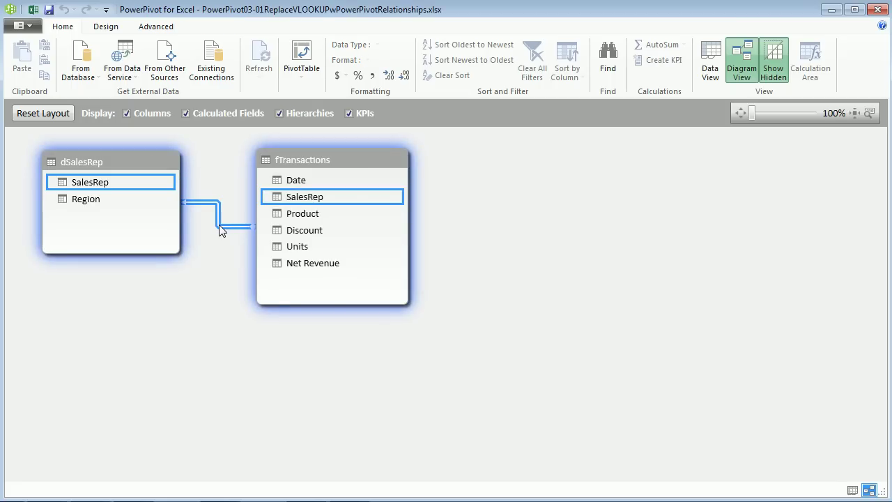
right_click(223, 231)
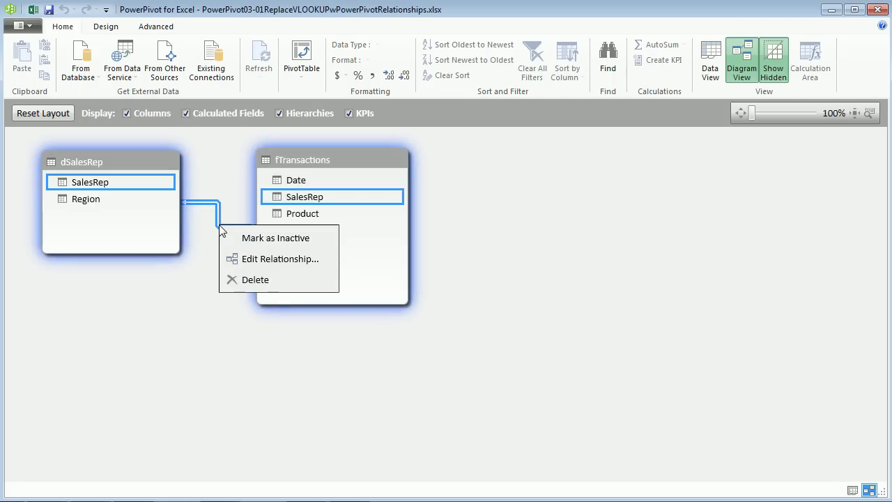
left_click(254, 265)
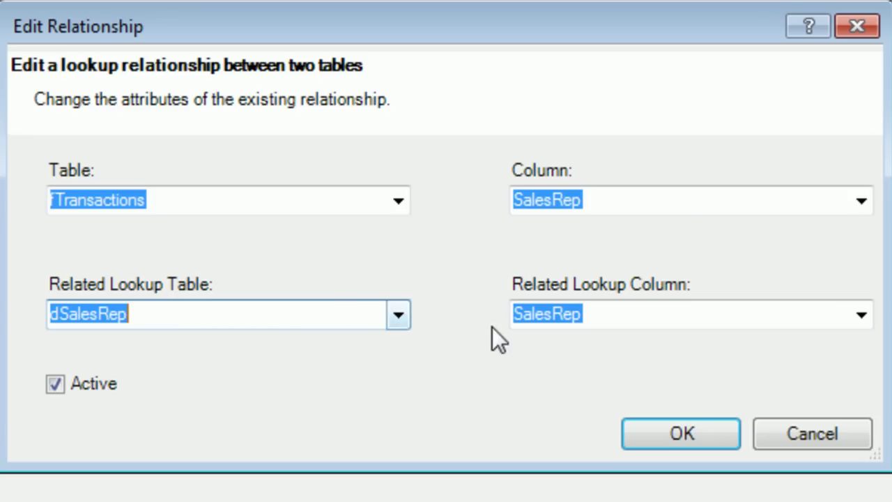
left_click(666, 433)
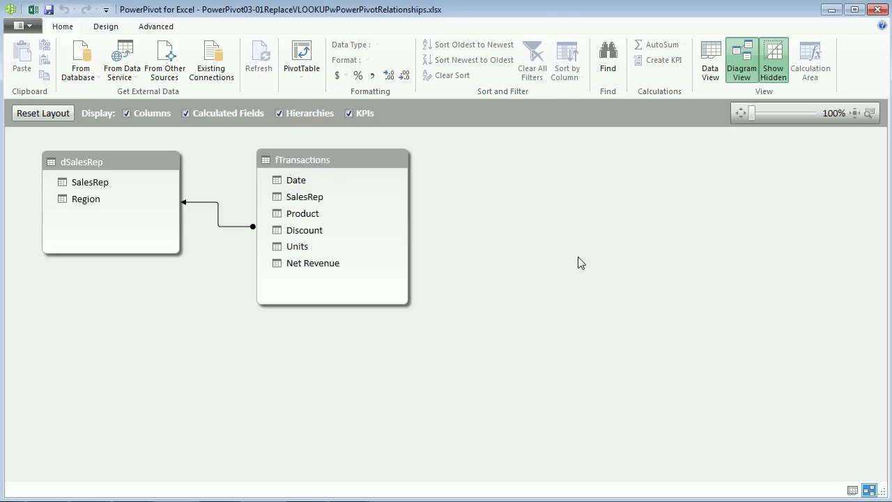
Create a Power Pivot PivotTable on a new worksheet with Region rows and Net Revenue values
left_click(310, 57)
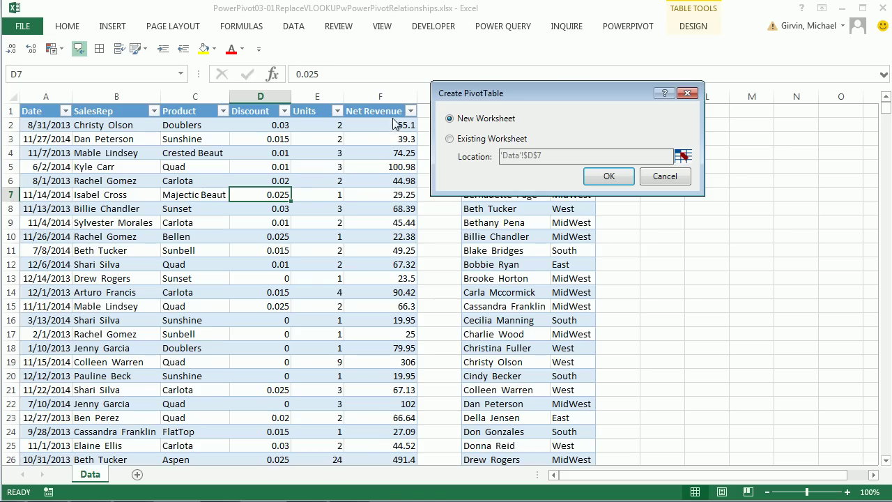
left_click(609, 177)
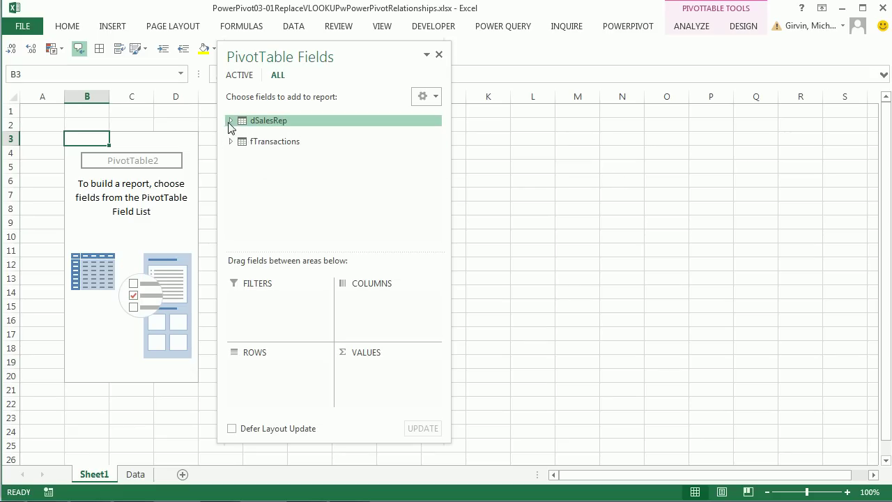
left_click(231, 121)
left_click_drag(262, 147, 279, 362)
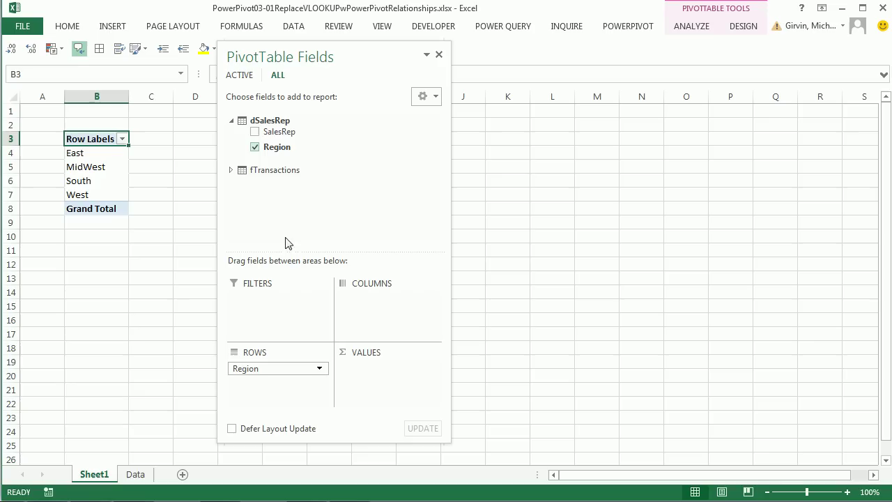
left_click(231, 169)
left_click_drag(273, 232, 394, 384)
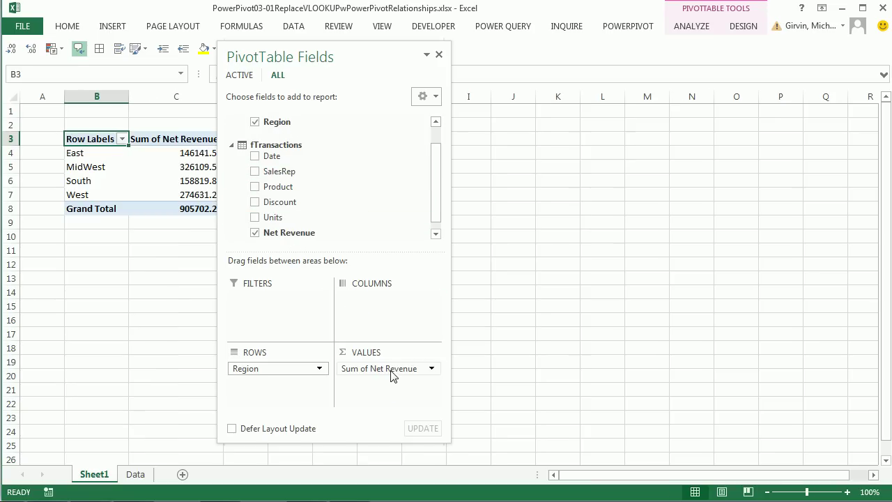
Reposition the field list pane and briefly show the Power Pivot ribbon commands
left_click_drag(345, 56, 425, 49)
left_click(624, 26)
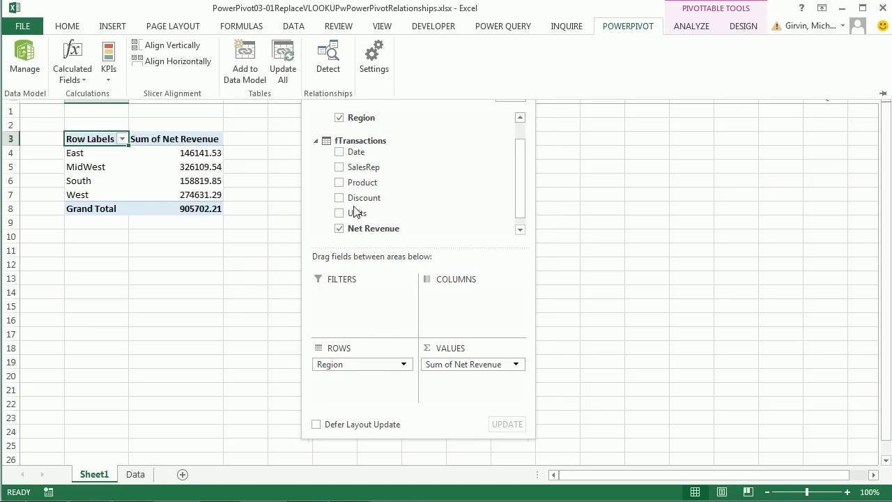
left_click(259, 225)
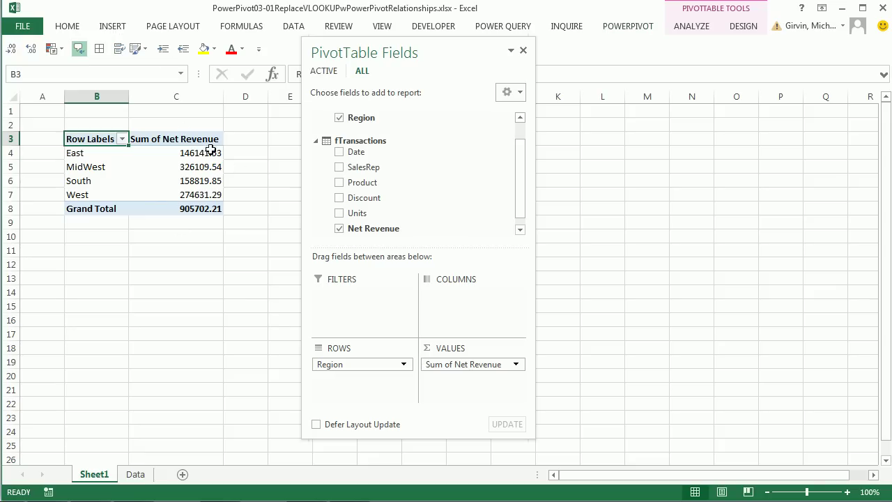
Switch to the Excel 2013 relationships workbook and check its PivotTable's South revenue value
key("alt+Tab")
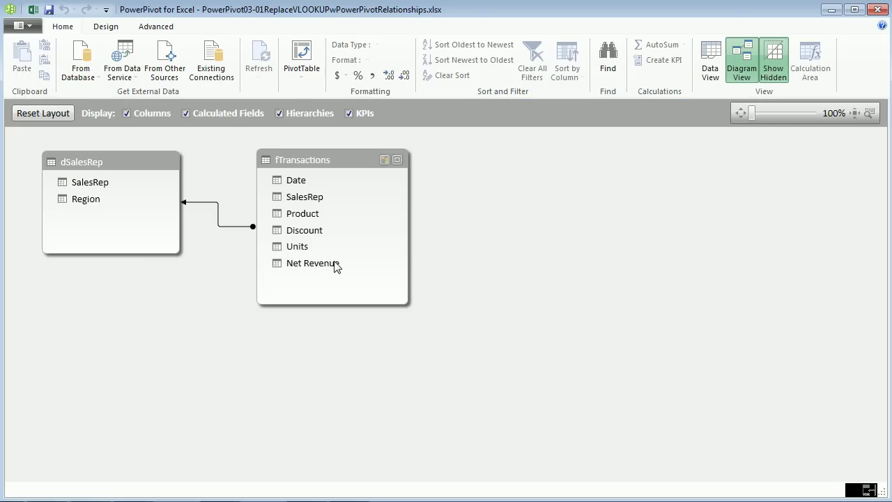
left_click(876, 9)
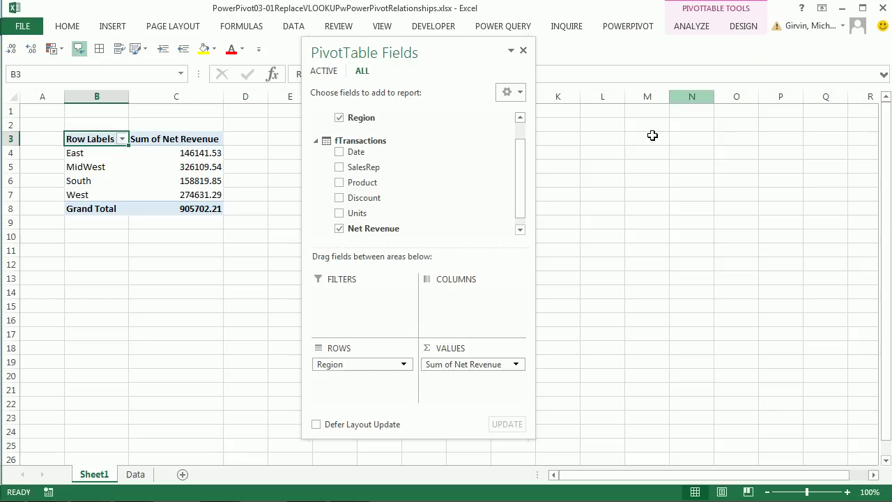
key("alt+Tab")
key("alt+shift+Tab")
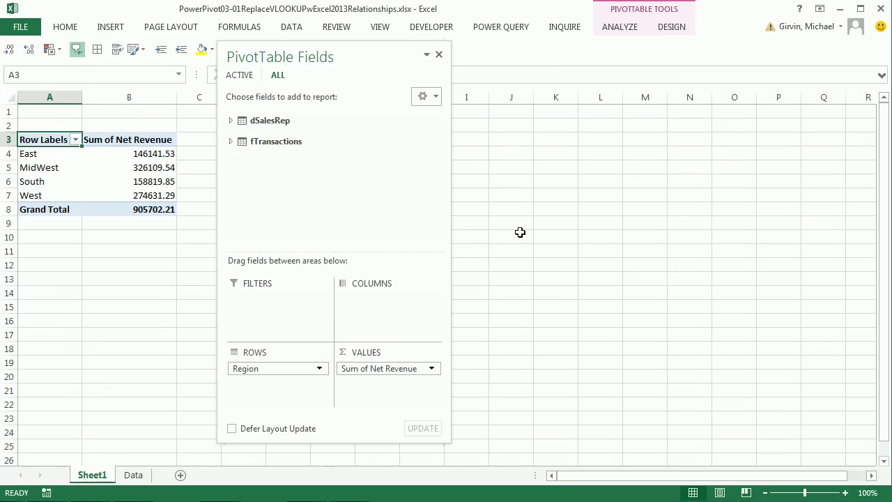
left_click(542, 190)
left_click(160, 181)
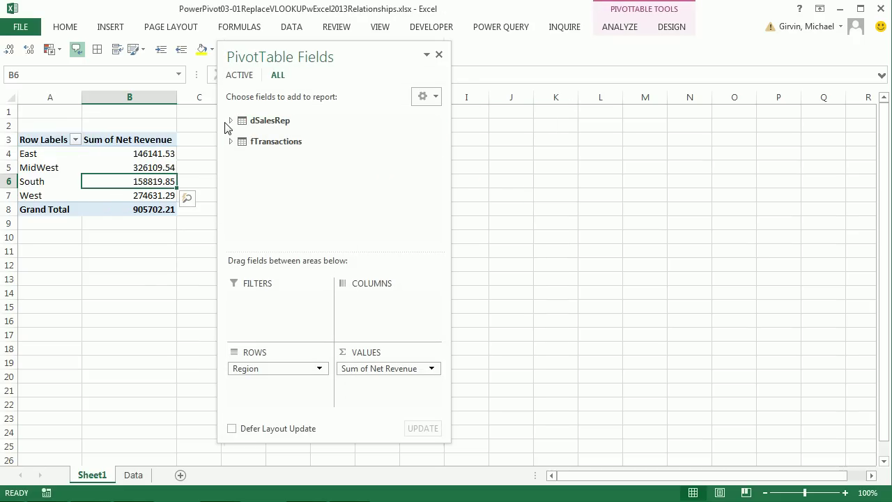
Look over the Data sheet, then return to the Sheet1 PivotTable
left_click(133, 474)
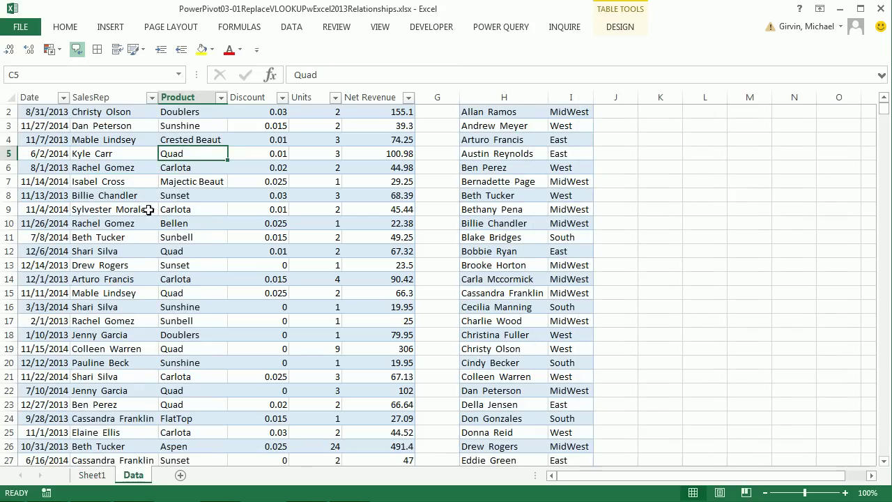
scroll(379, 302, "up", 1)
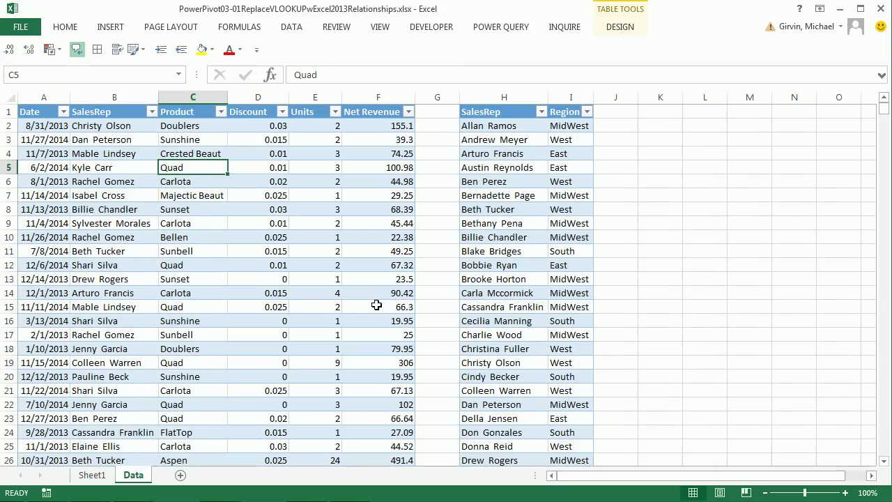
left_click(94, 474)
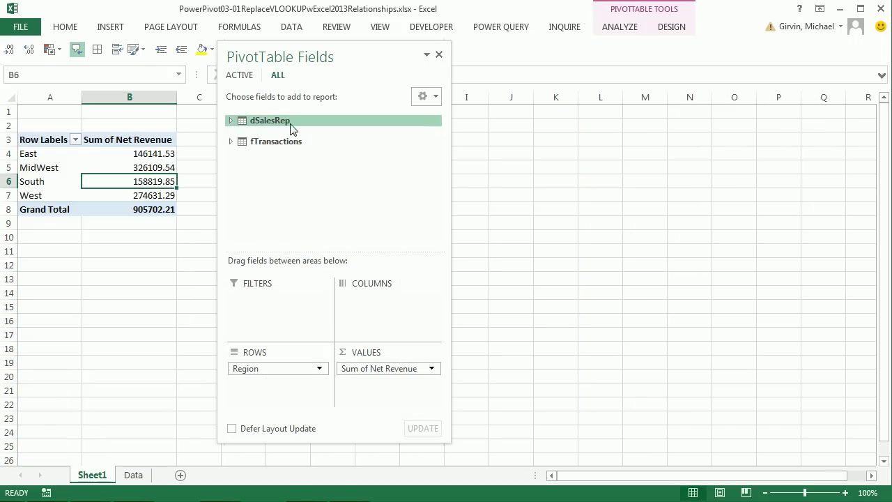